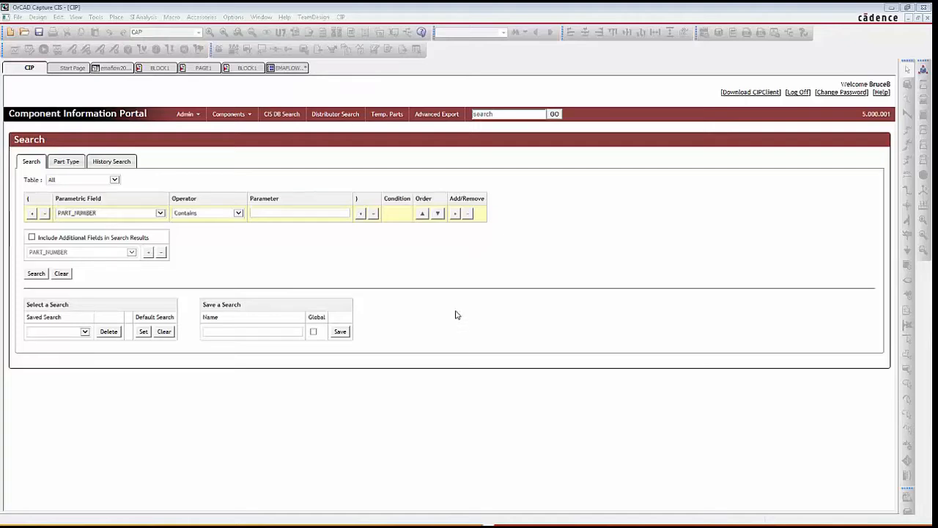
- Search the Component Information Portal for 0.01 uf parts
click(494, 115)
click(494, 114)
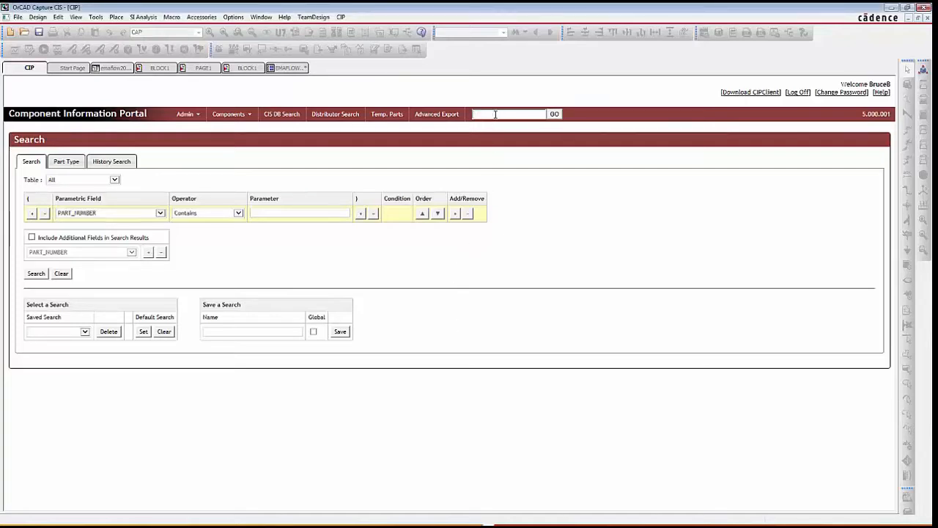
text(0.01 uf)
key(Return)
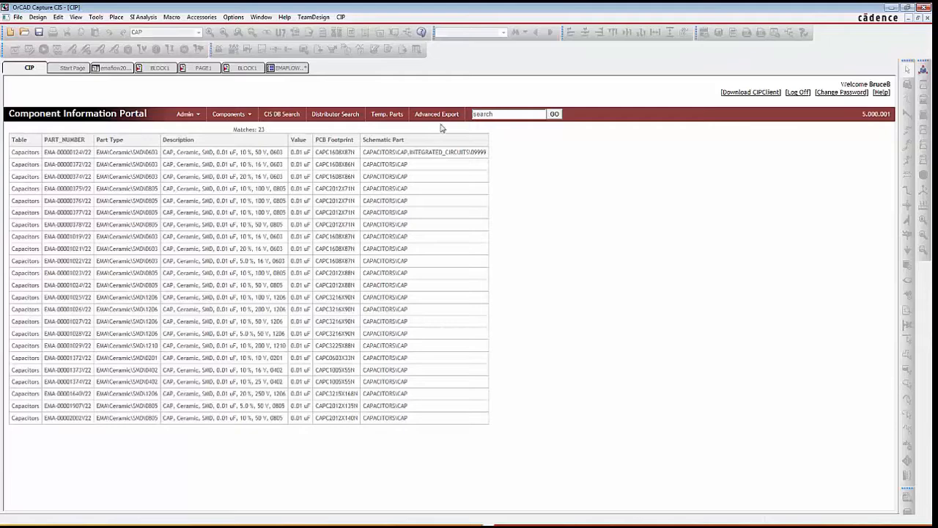
- Open capacitor EMA-00000374V22 and inspect its Kemet manufacturer data and manufacturer PN
click(120, 179)
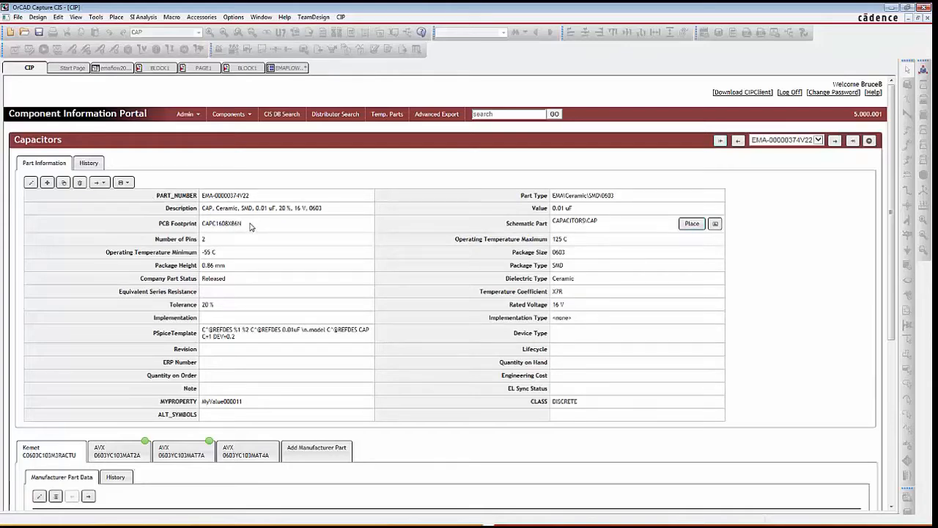
scroll(249, 227, down, 4)
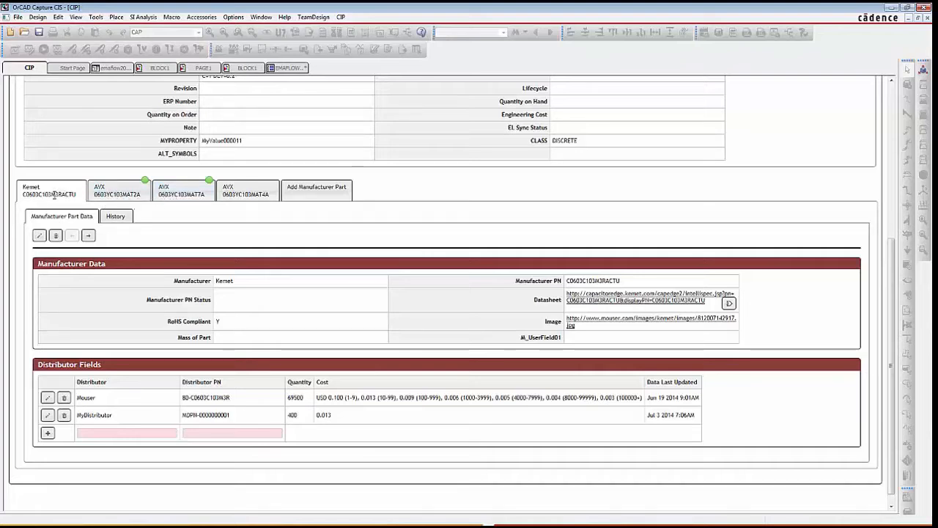
double_click(227, 280)
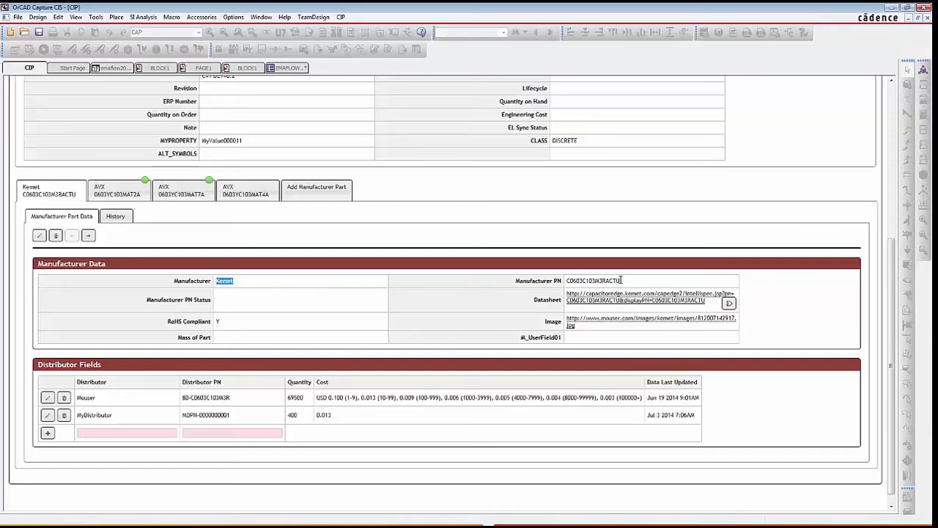
drag(623, 280, 567, 283)
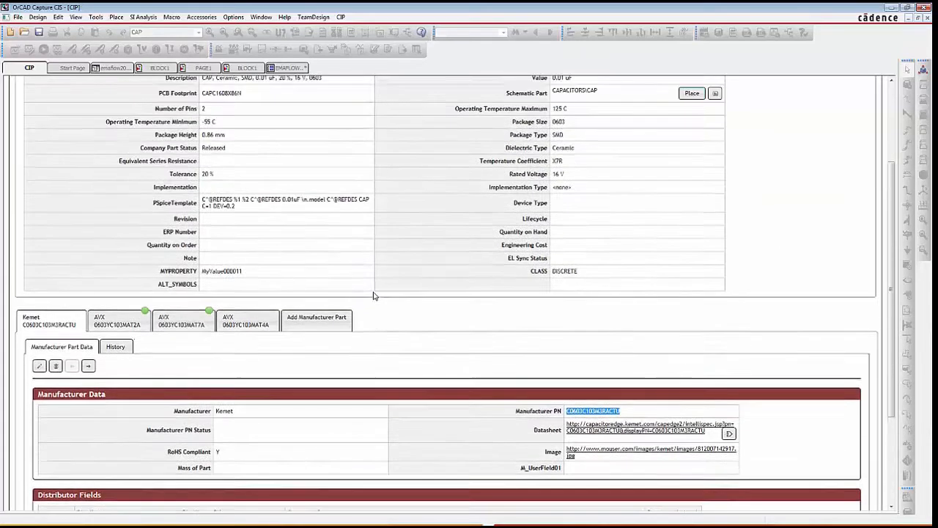
- Open the admin preferences and choose the Manufacturer Part Data table under customizable fields
scroll(377, 293, up, 5)
click(187, 114)
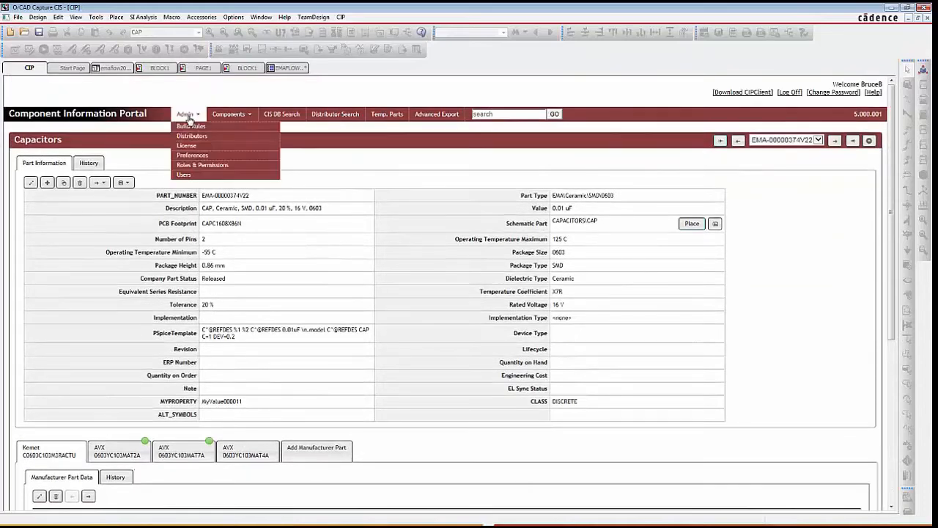
click(189, 154)
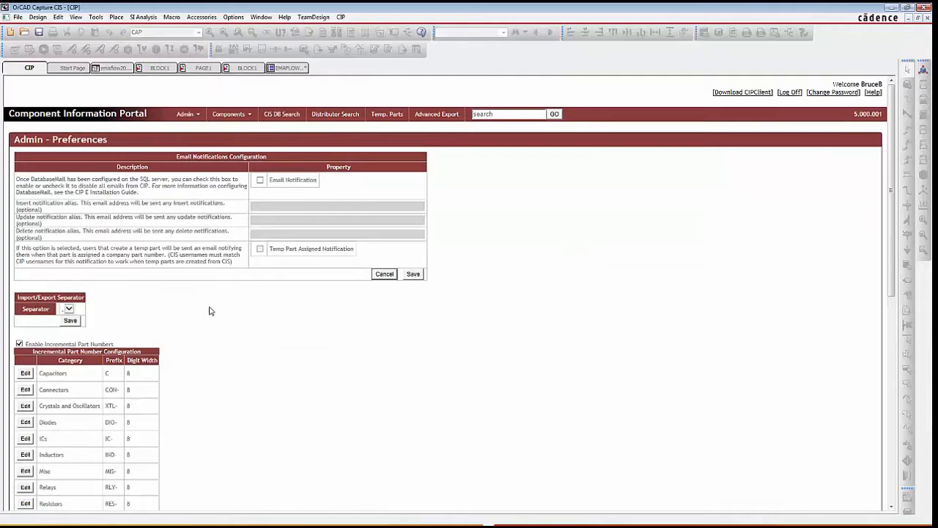
scroll(209, 311, down, 4)
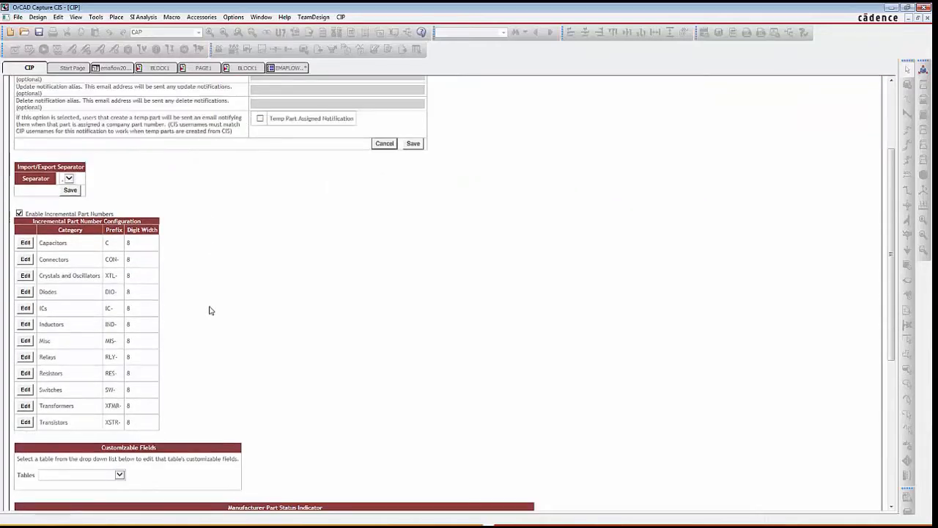
scroll(209, 311, down, 1)
scroll(209, 311, down, 5)
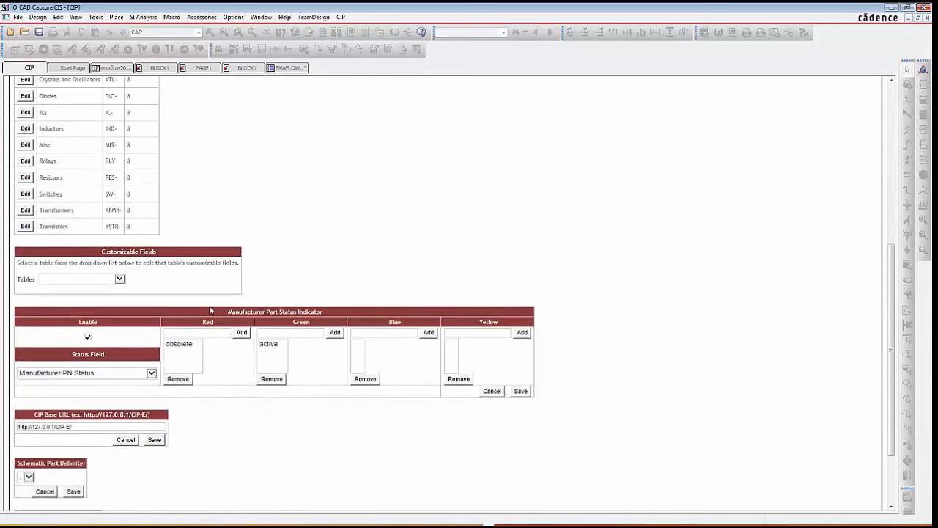
click(119, 279)
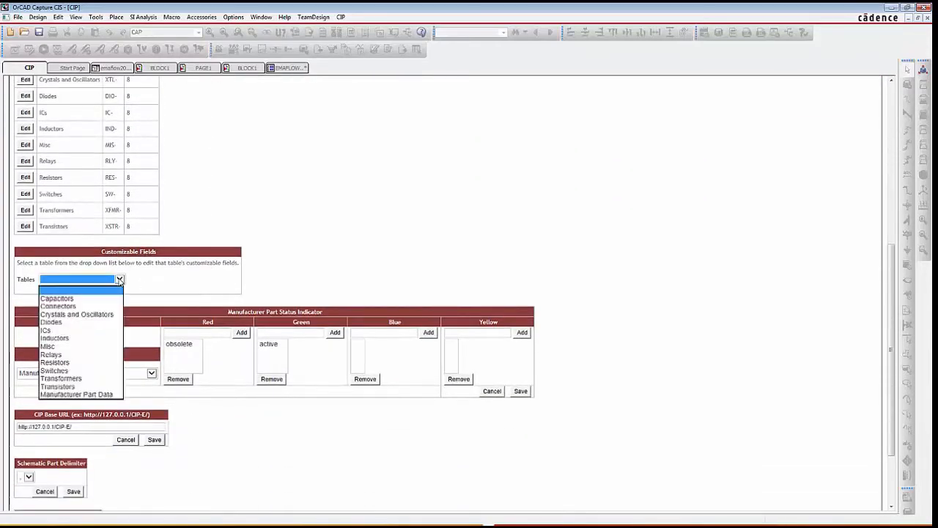
click(71, 395)
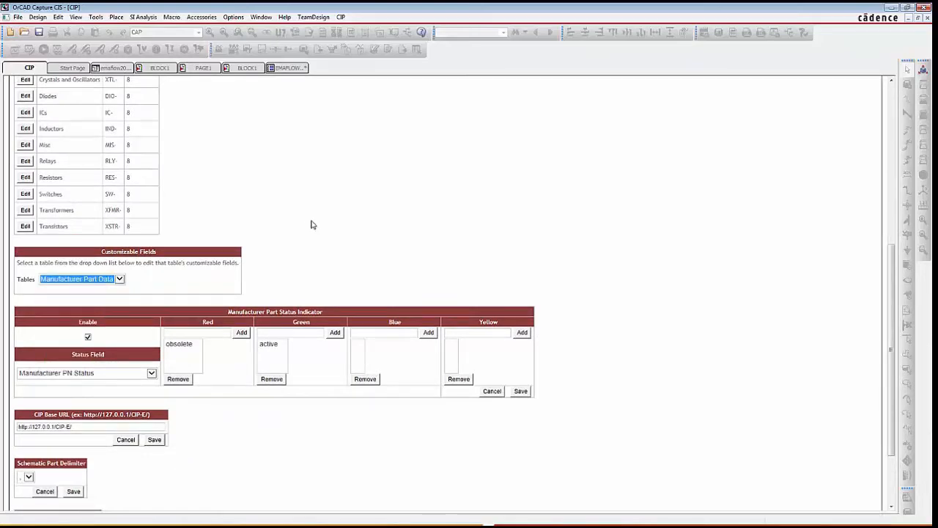
- Review the list of customizable fields for the Manufacturer Part Data table
scroll(306, 206, down, 4)
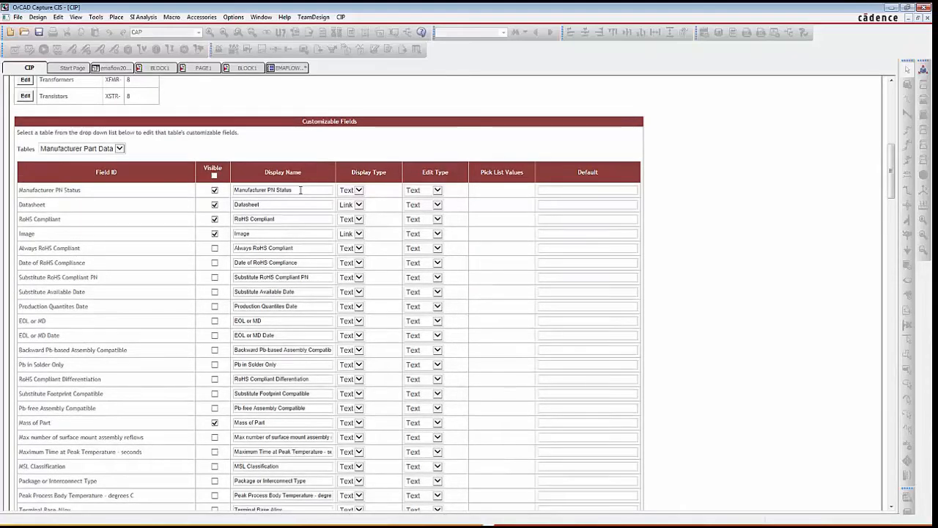
scroll(299, 192, down, 2)
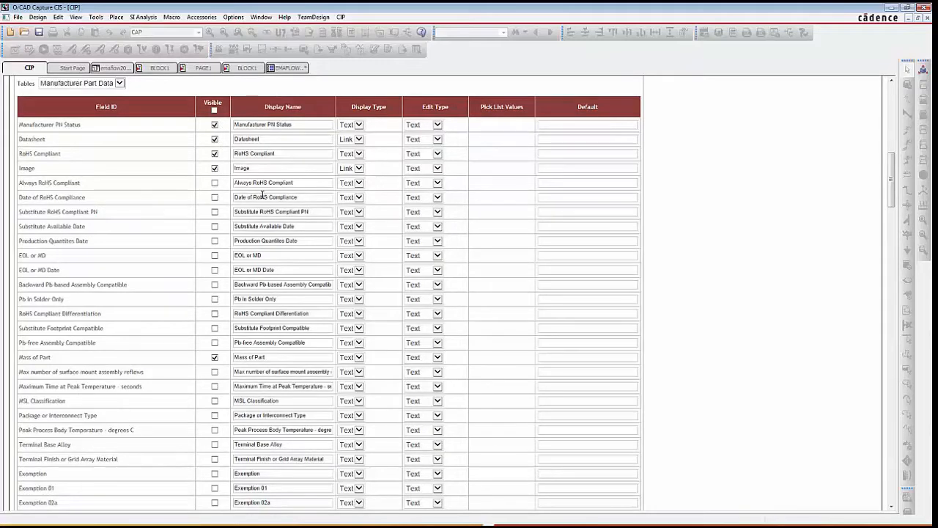
scroll(262, 194, down, 8)
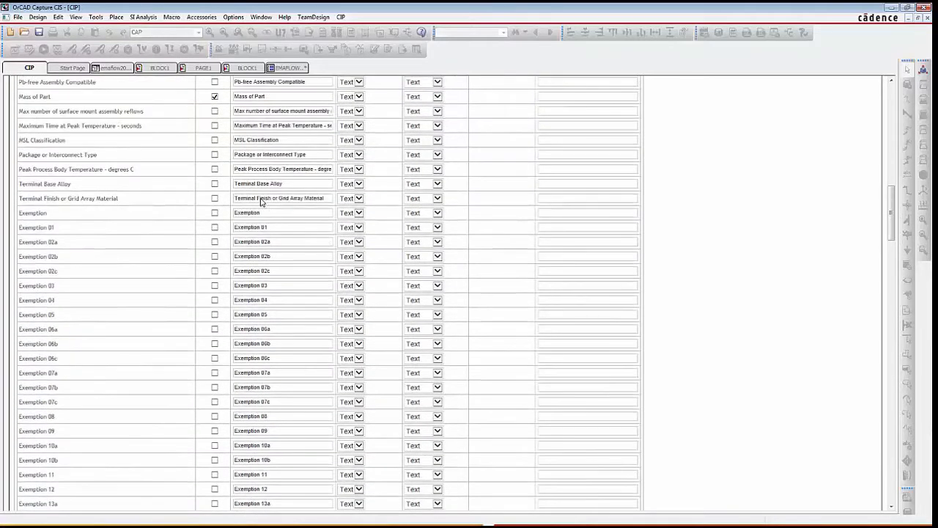
scroll(263, 200, down, 2)
scroll(180, 158, down, 1)
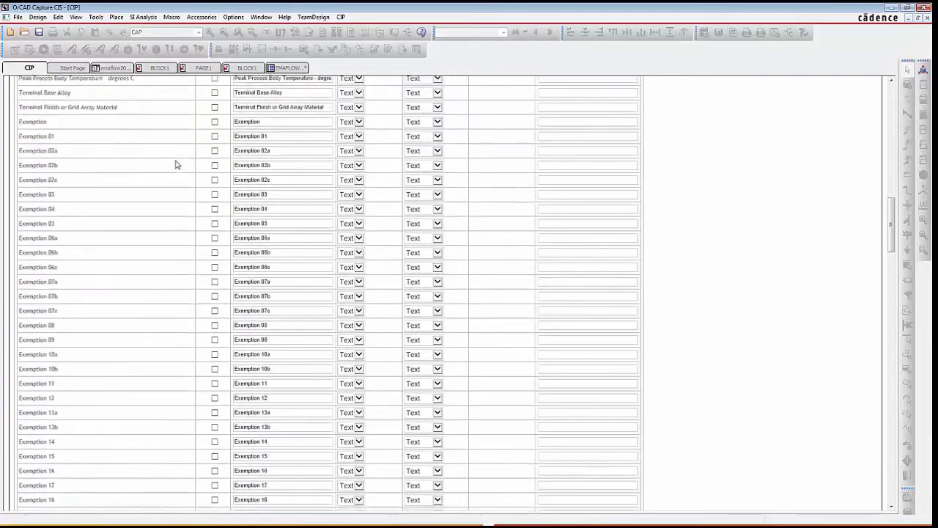
scroll(172, 167, down, 8)
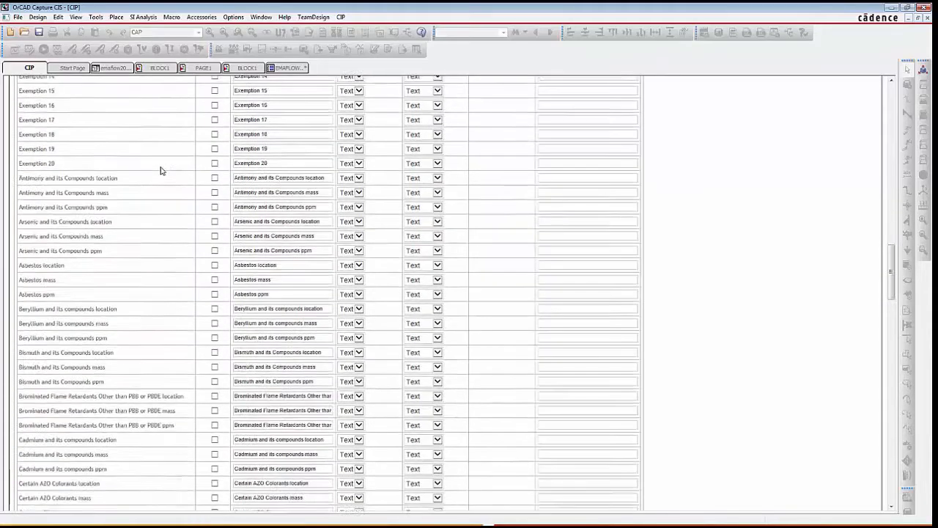
scroll(160, 171, down, 15)
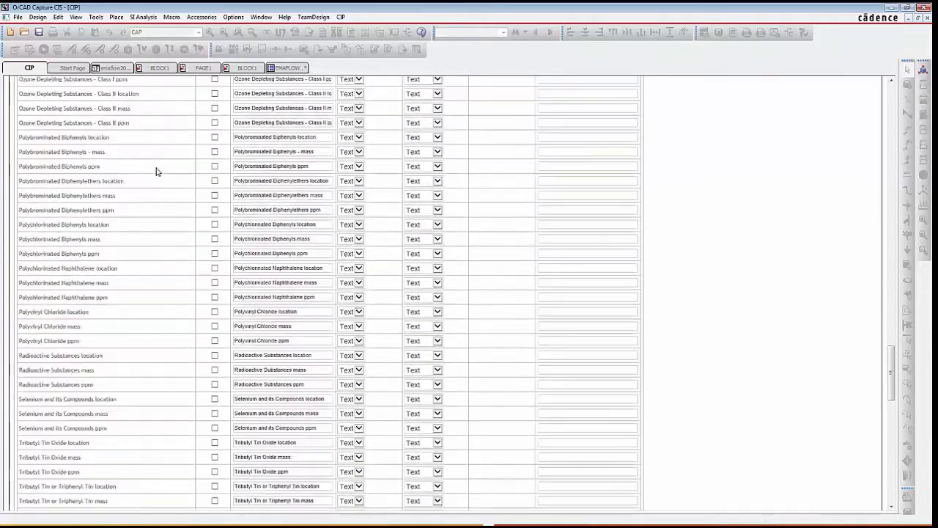
scroll(156, 172, down, 9)
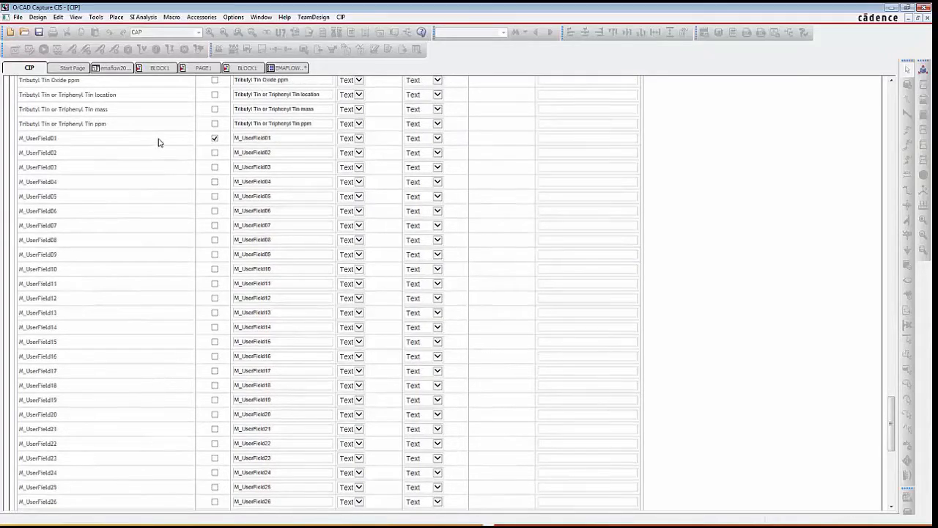
scroll(160, 142, down, 2)
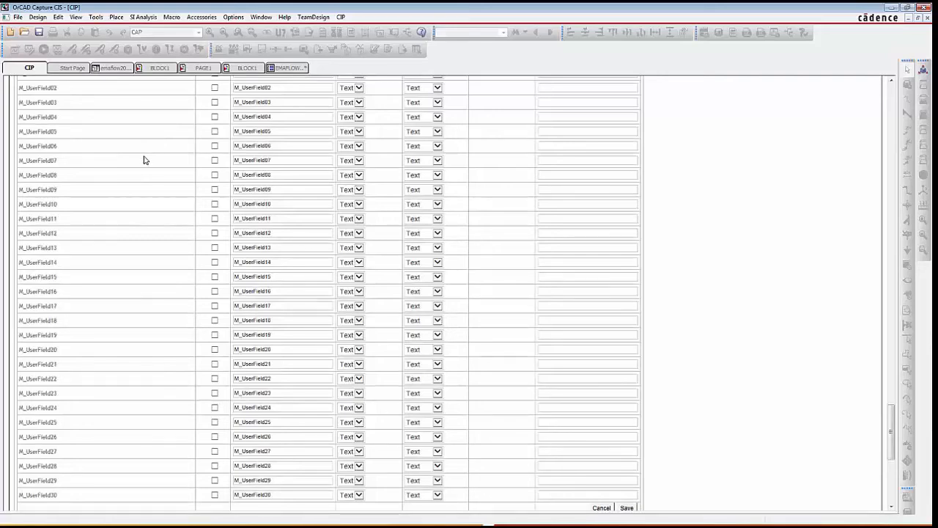
scroll(145, 159, up, 6)
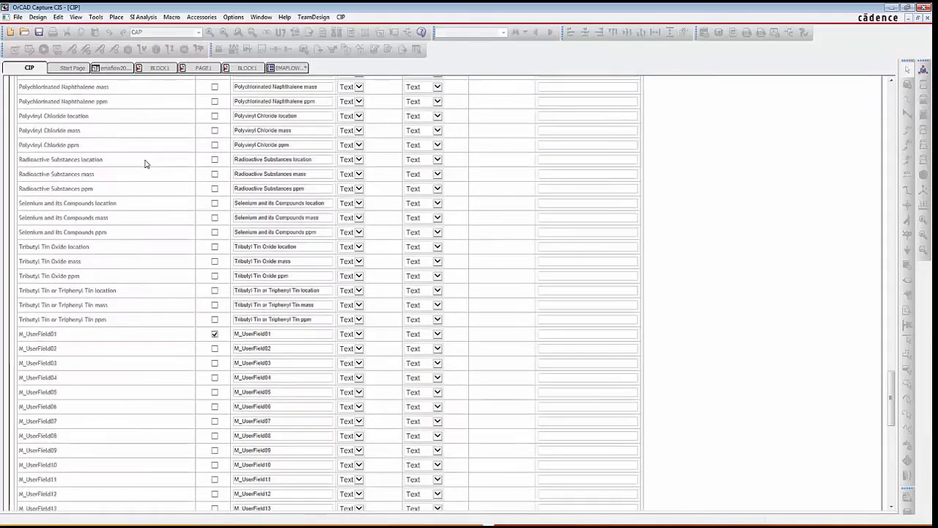
scroll(144, 163, up, 4)
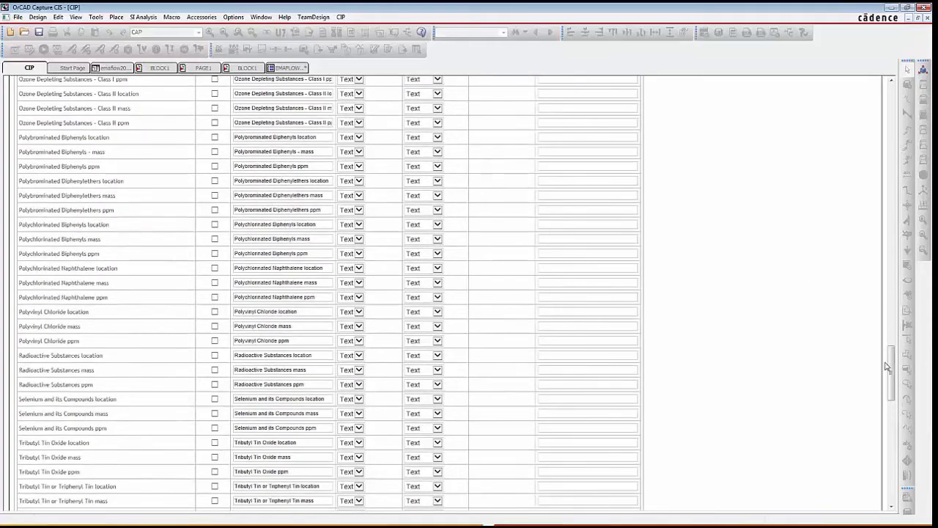
drag(889, 366, 891, 98)
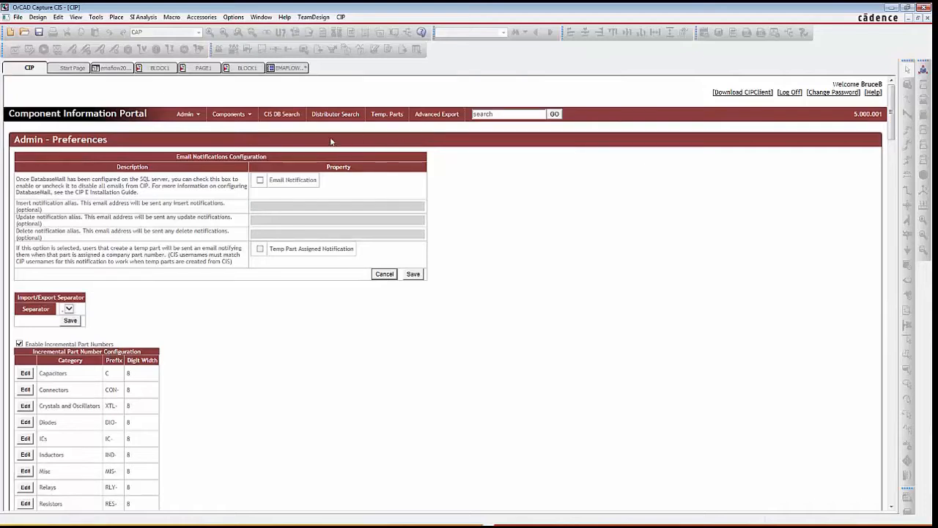
- Add a manufacturer part to the capacitor with manufacturer MyMFG and manufacturer PN MYPN-000001
mouse_move(238, 120)
scroll(354, 130, down, 5)
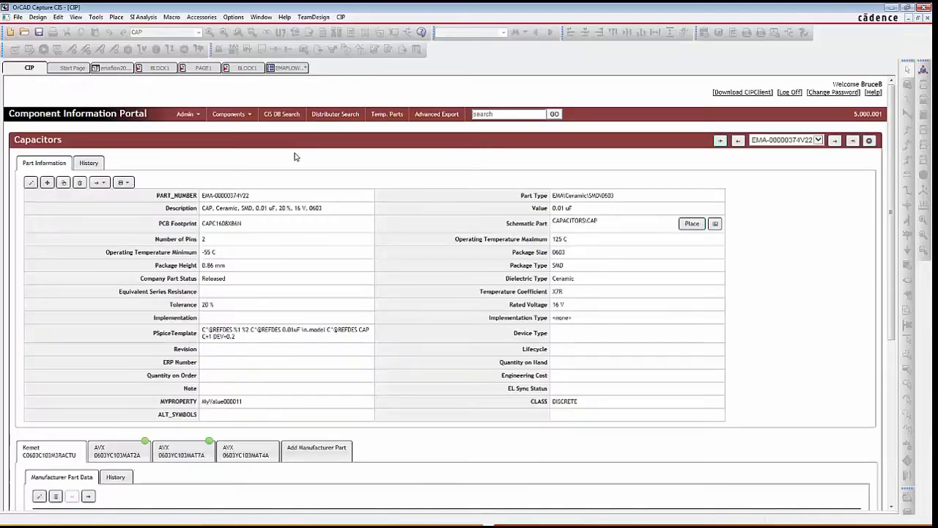
scroll(279, 184, down, 4)
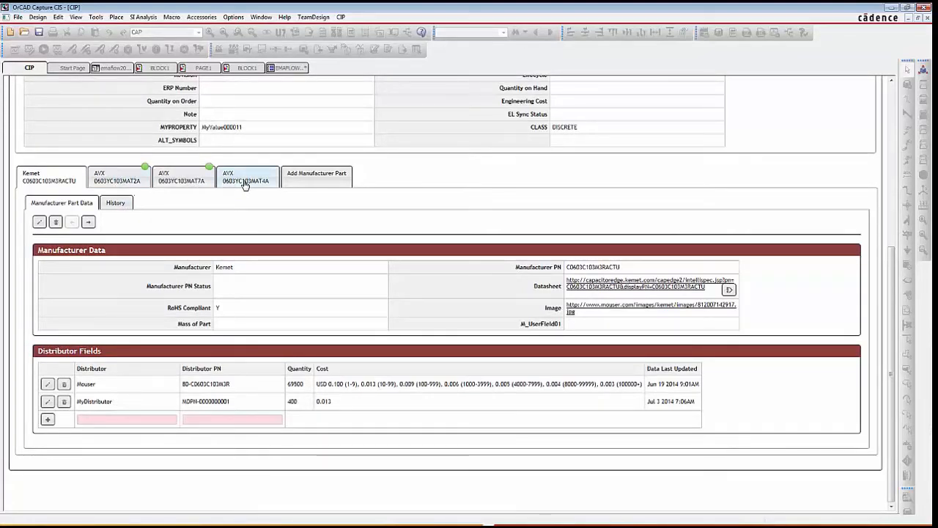
click(312, 178)
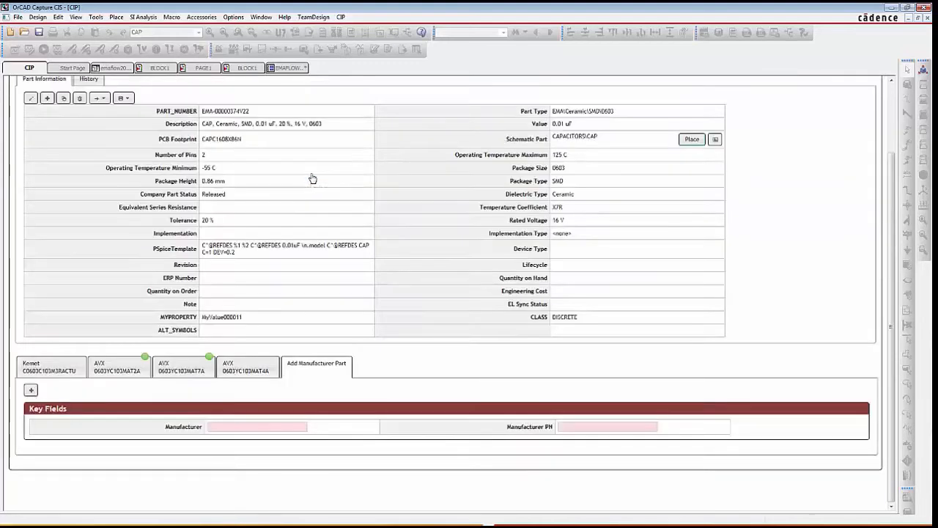
click(244, 425)
text(My)
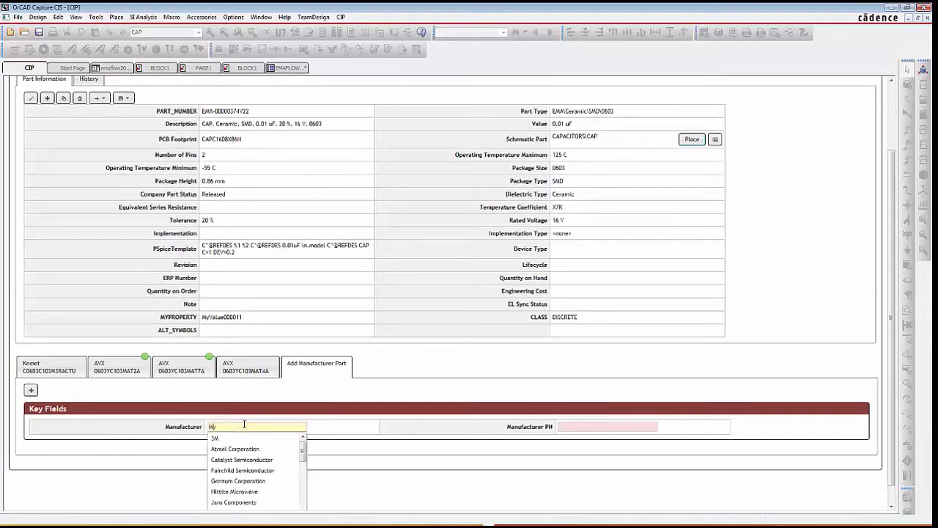
text(MFG)
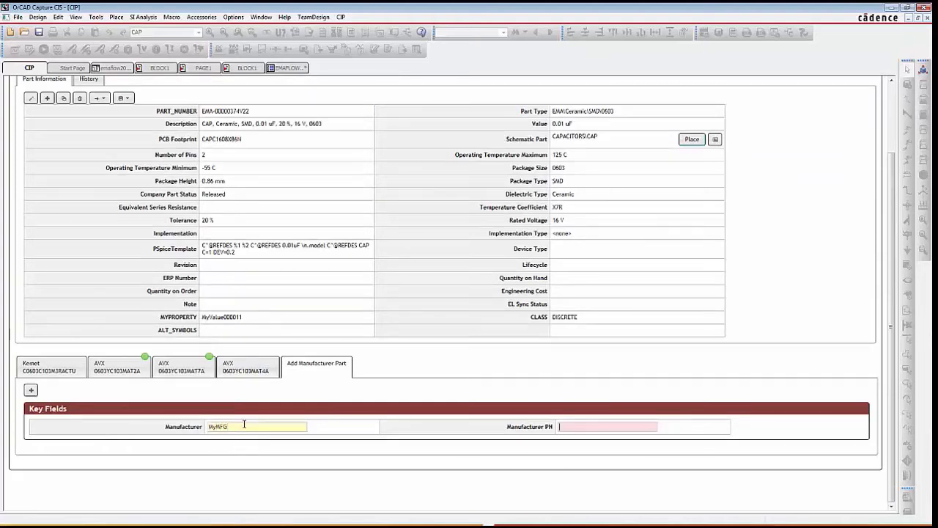
text(M)
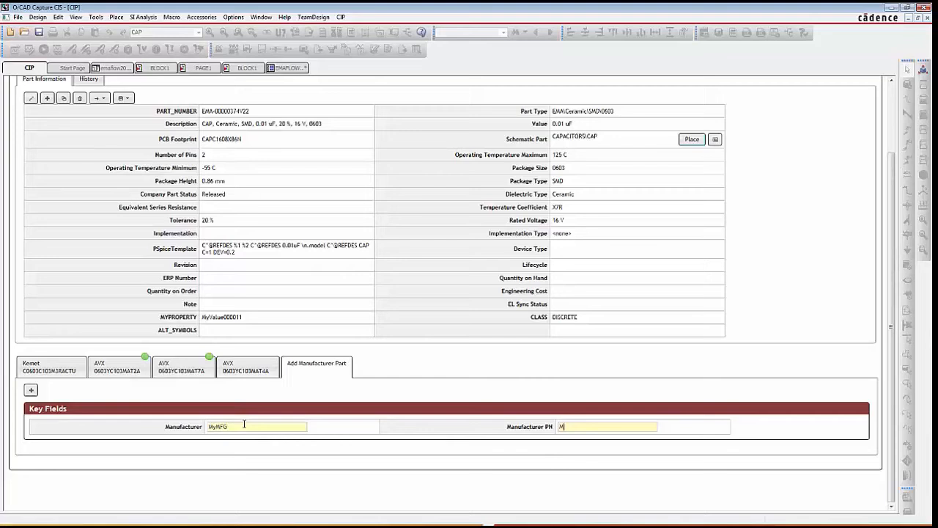
text(YPN)
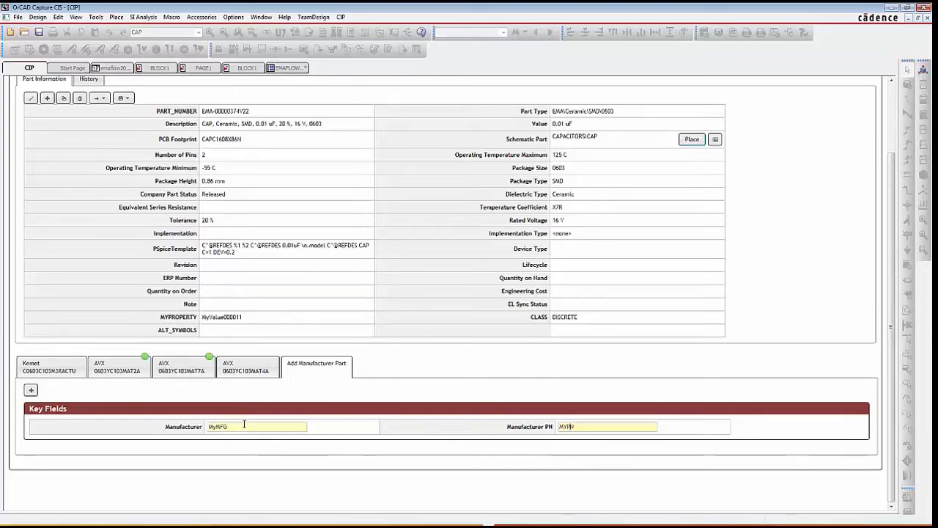
text(-000001)
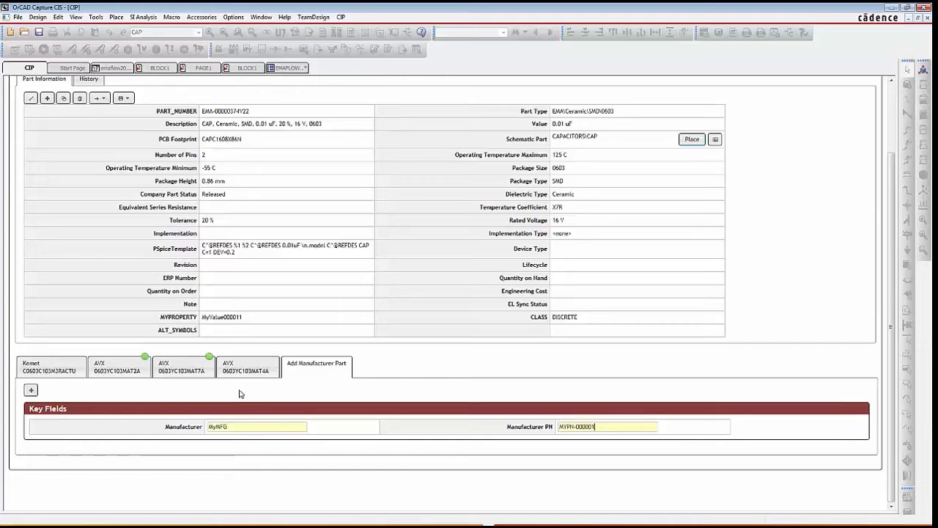
click(31, 391)
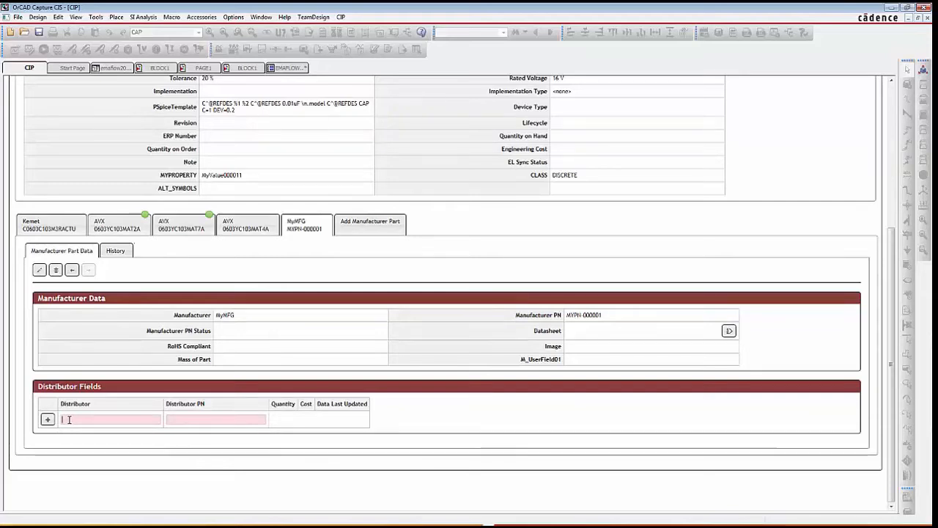
- Add distributor ACME with distributor PN AM-0000001 to the MyMFG manufacturer part
text(ACME)
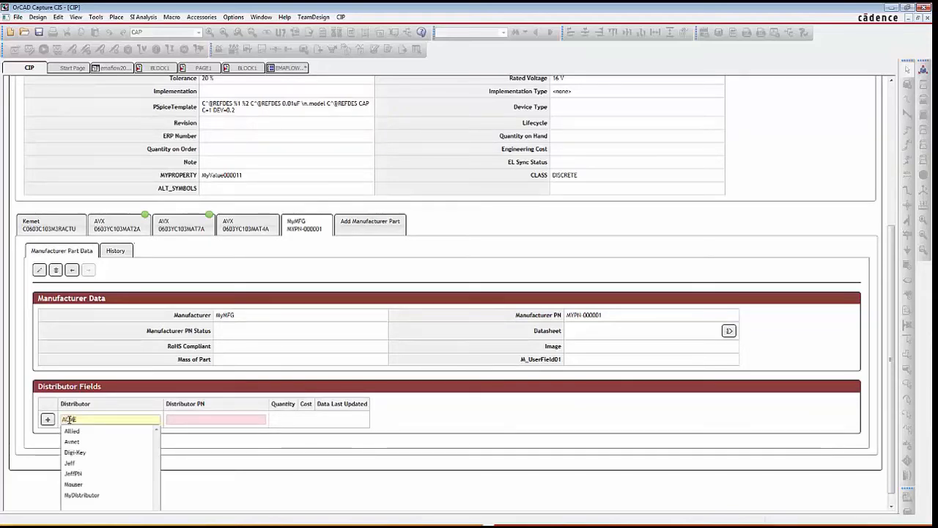
key(Tab)
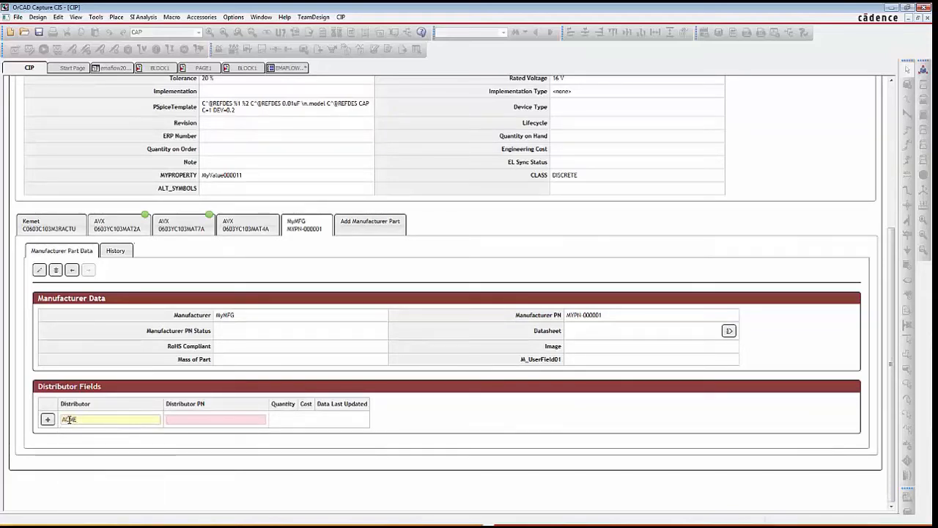
text(AM-0000)
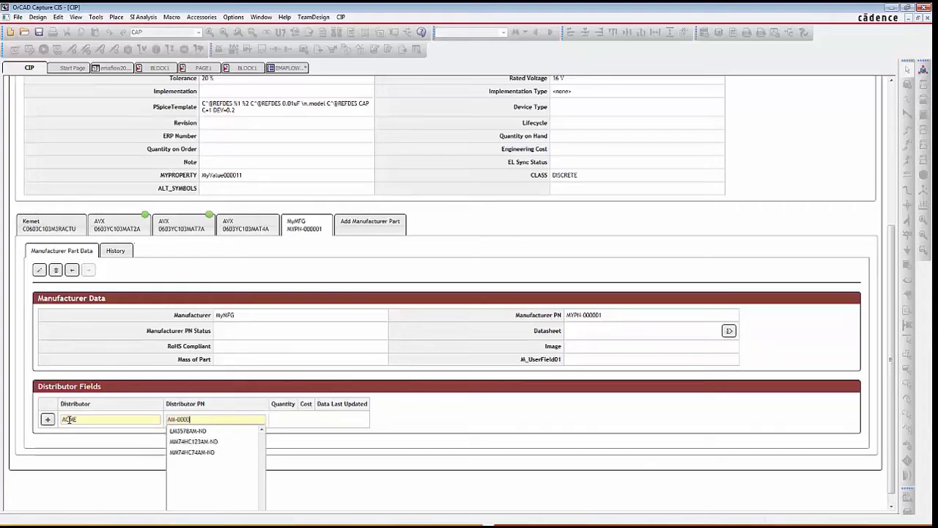
text(001)
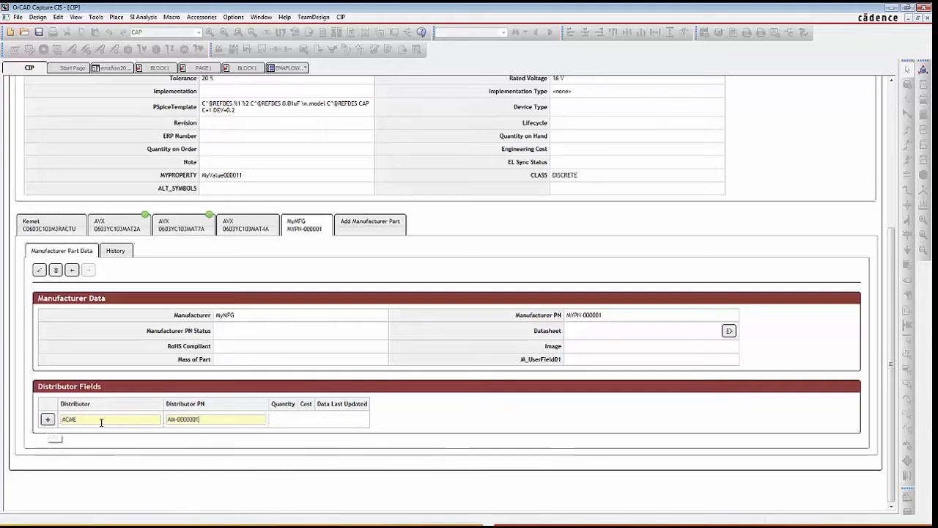
click(49, 423)
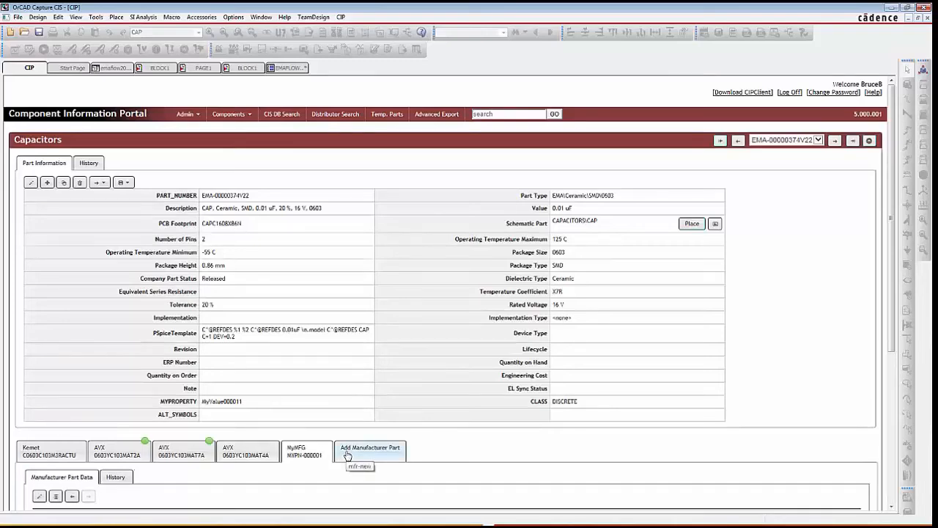
- Enter di in a new distributor row to filter the distributor suggestions
scroll(349, 449, down, 3)
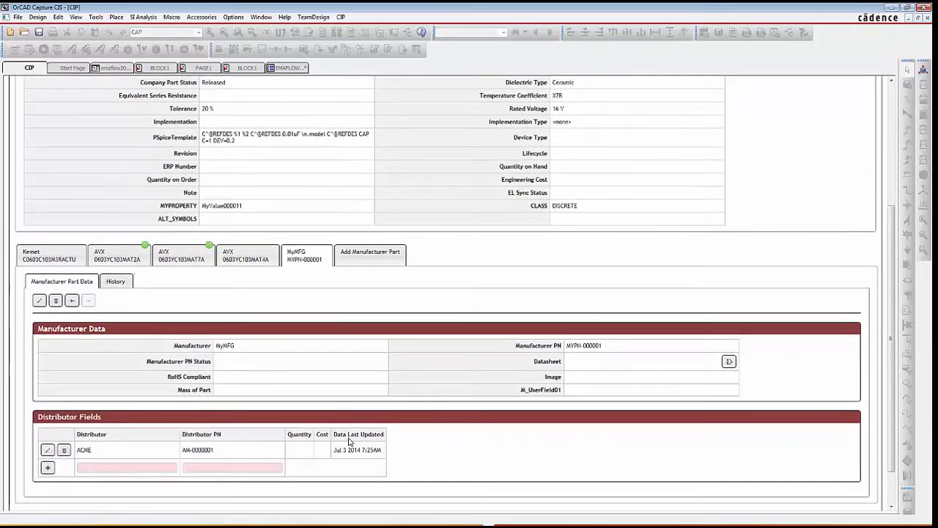
scroll(343, 434, down, 1)
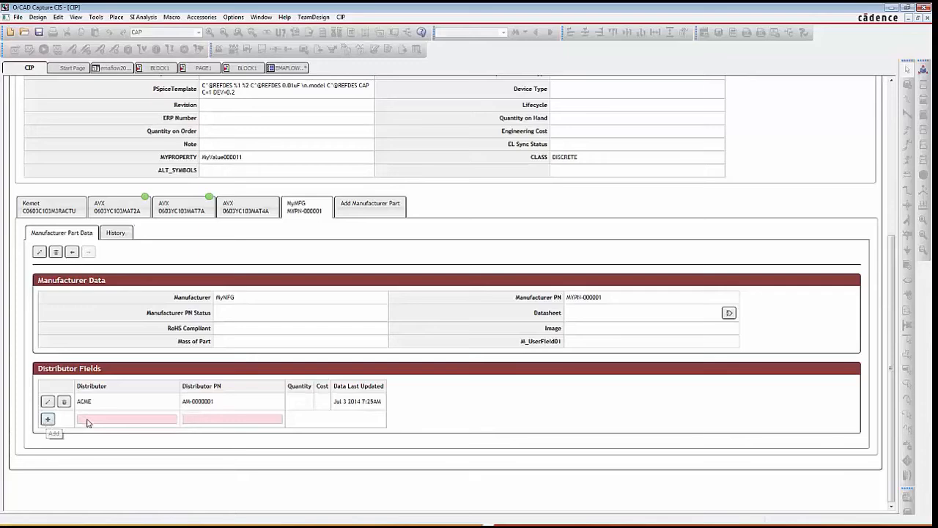
scroll(108, 423, down, 3)
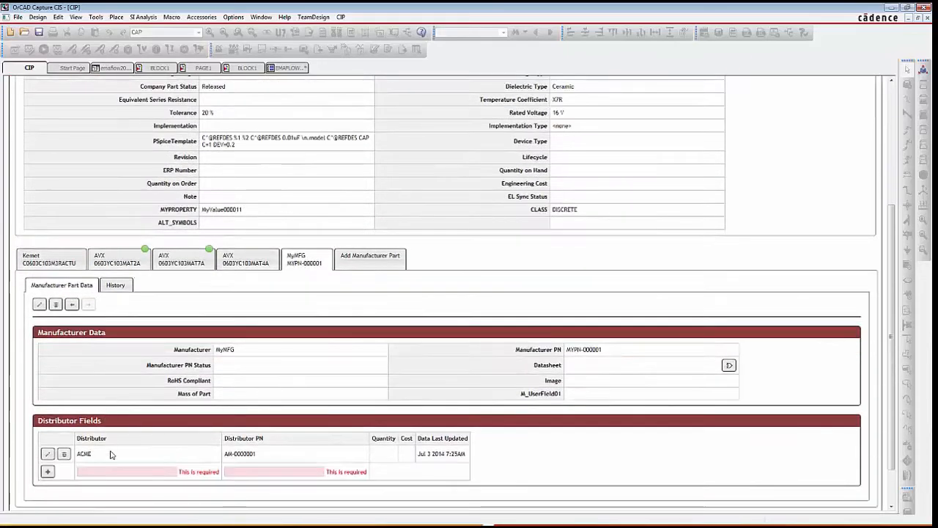
scroll(116, 463, down, 1)
click(103, 419)
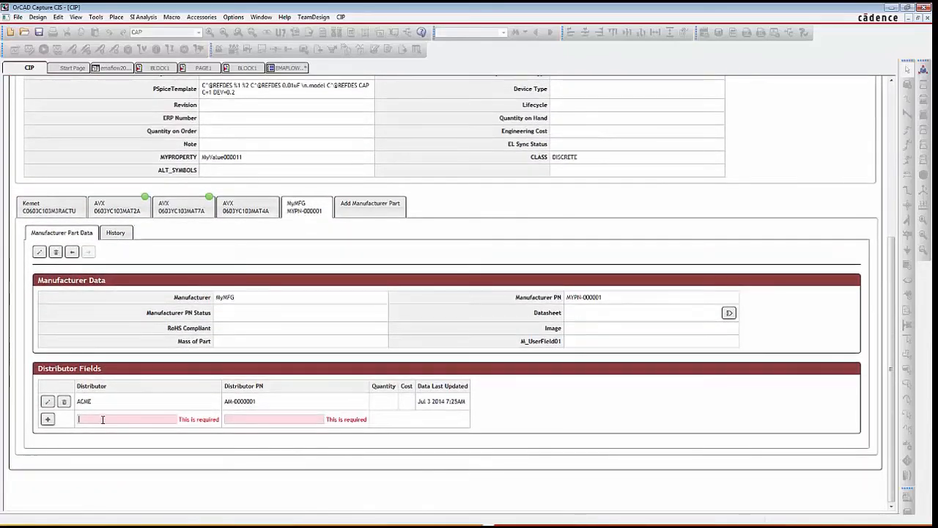
text(di)
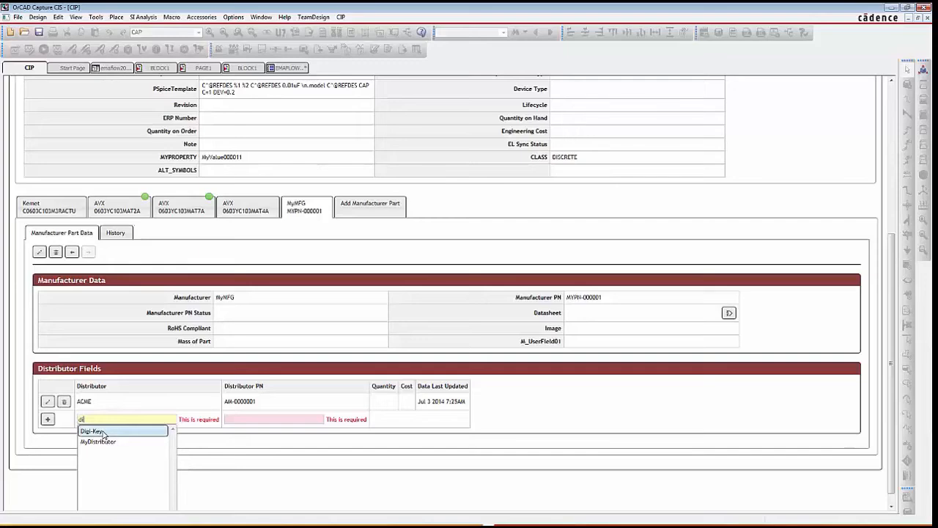
click(68, 422)
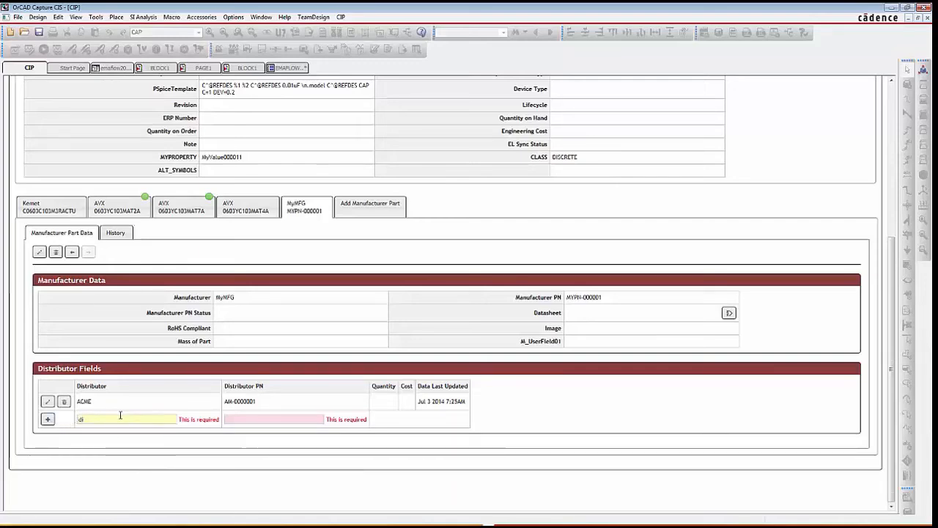
- Preview the capacitor's schematic symbol and place it on the schematic page
scroll(124, 421, up, 3)
scroll(126, 422, up, 2)
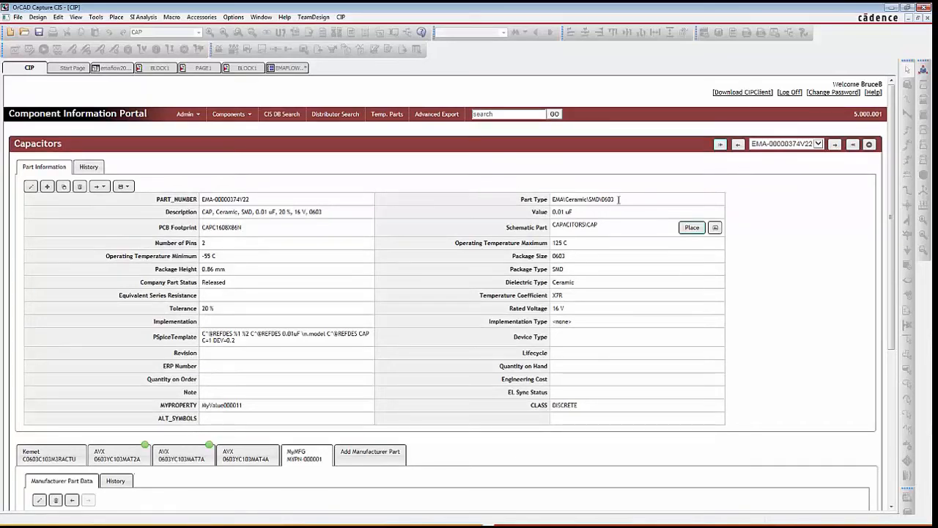
click(716, 228)
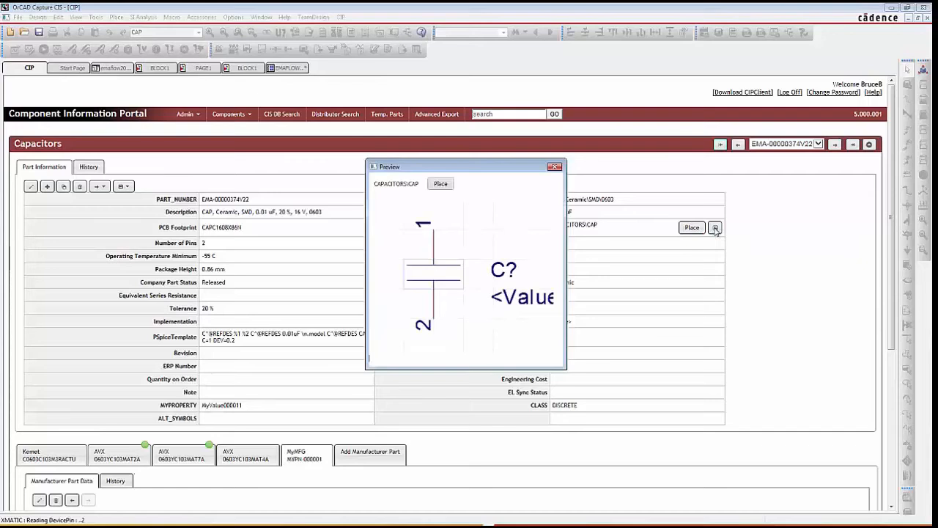
click(439, 186)
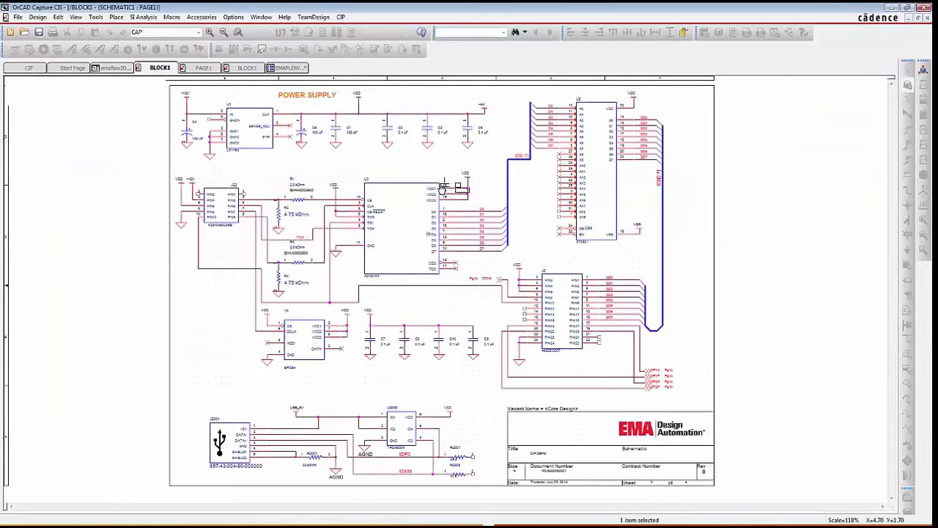
click(202, 307)
key(Escape)
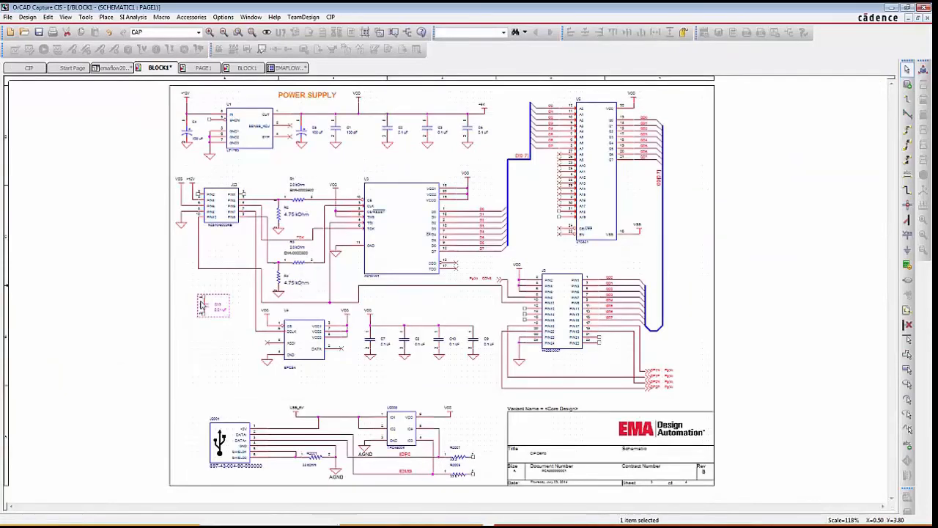
- Open the database part view of the placed capacitor and examine its manufacturer and distributor columns
right_click(202, 306)
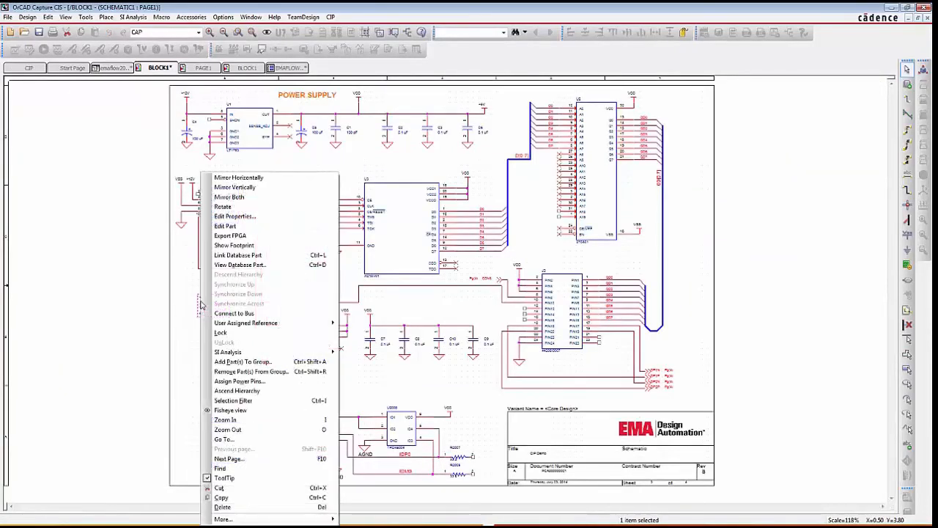
click(242, 265)
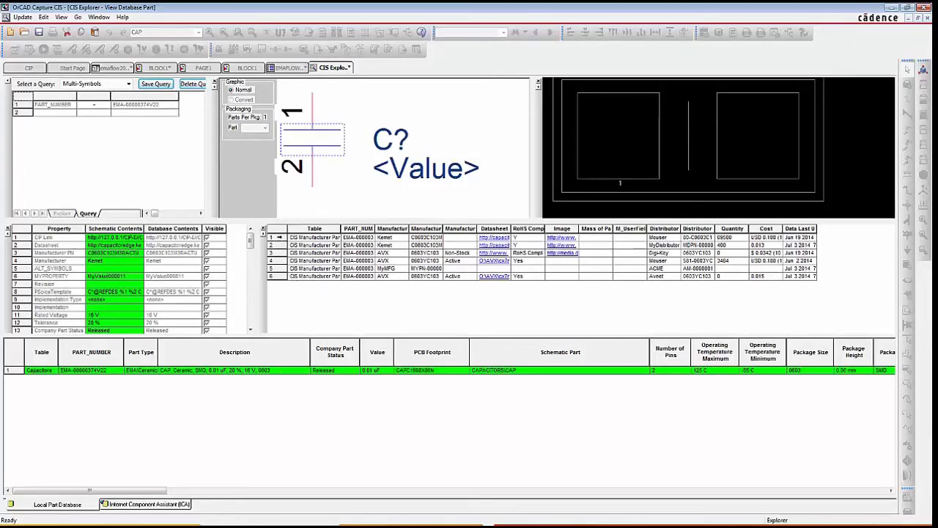
click(387, 229)
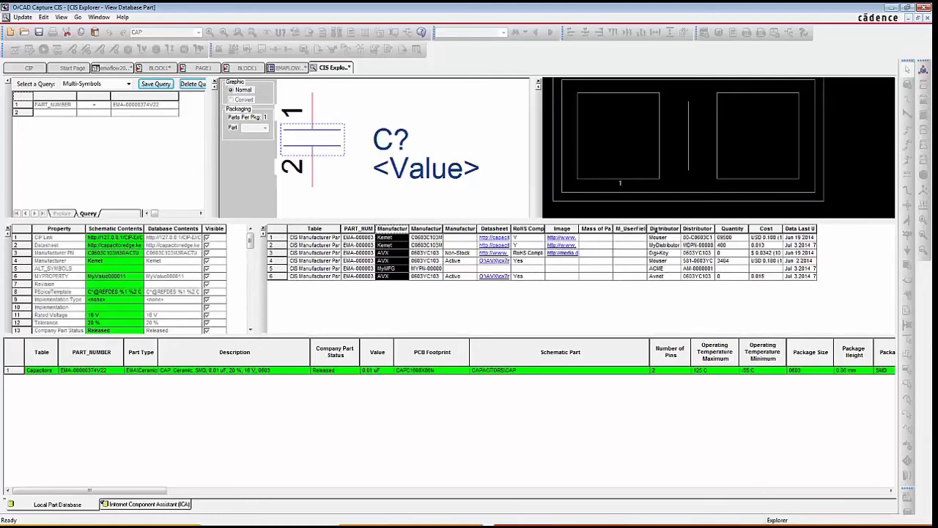
click(660, 228)
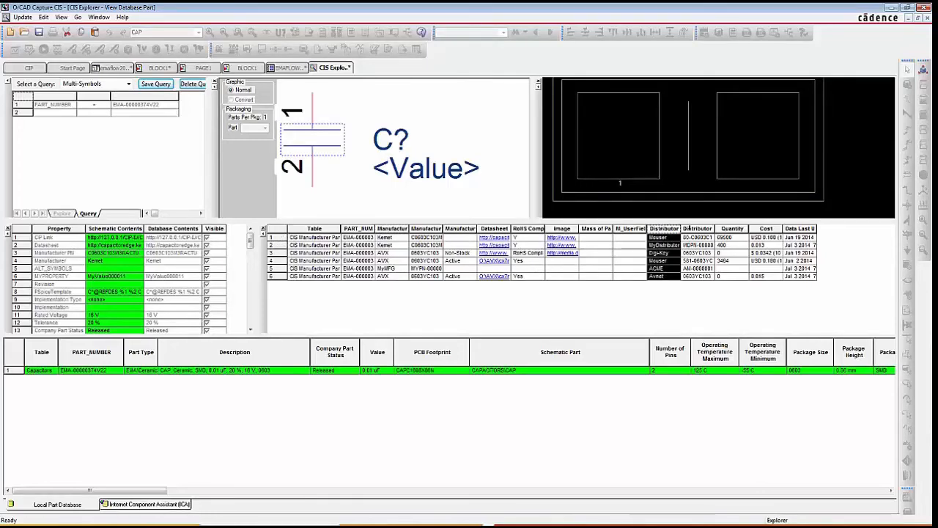
click(693, 228)
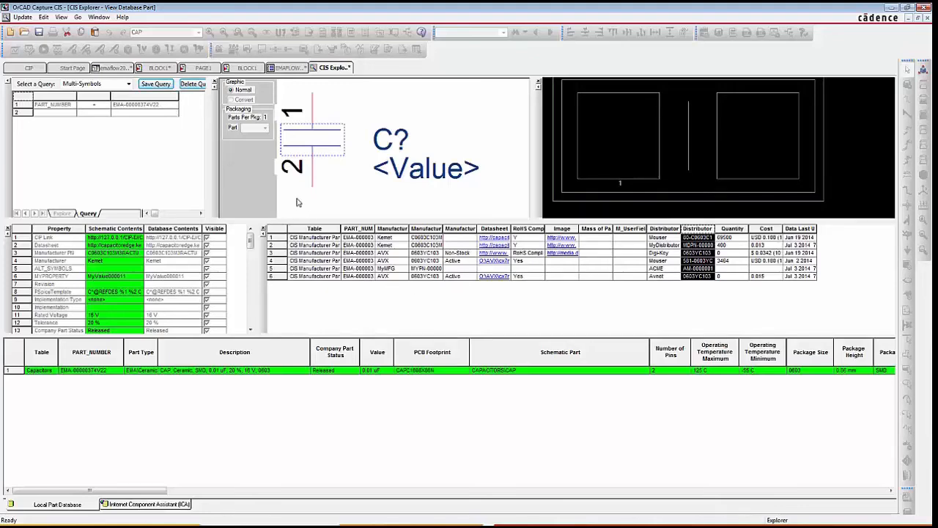
- Generate a standard CIS bill of materials for the design using the Distributor BOM template
click(110, 67)
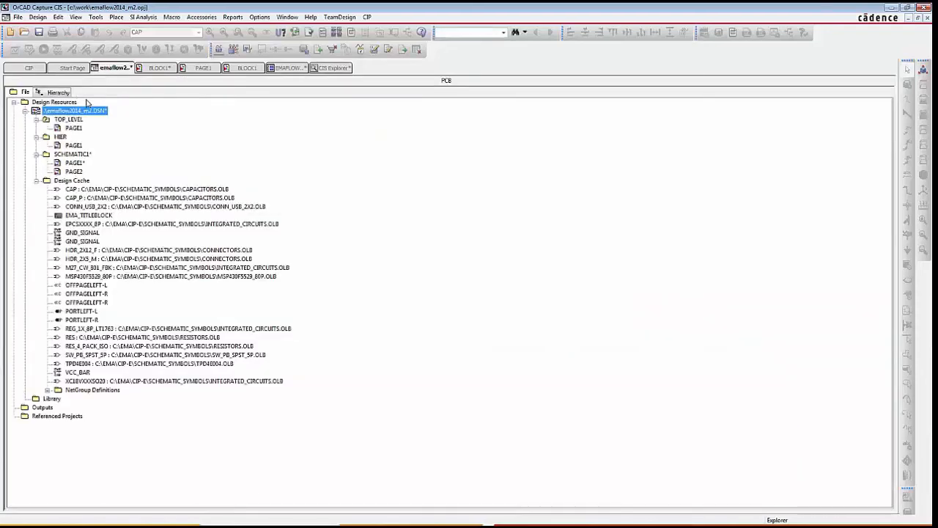
click(231, 16)
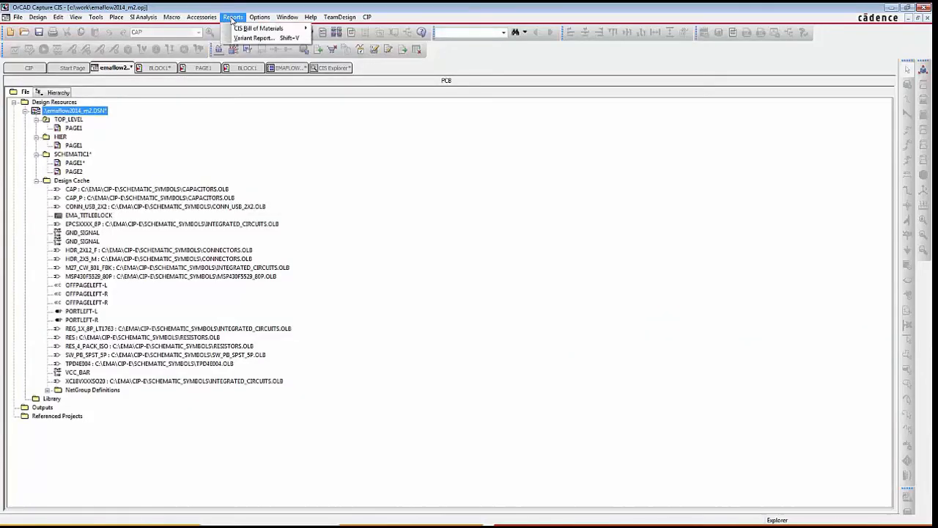
mouse_move(244, 28)
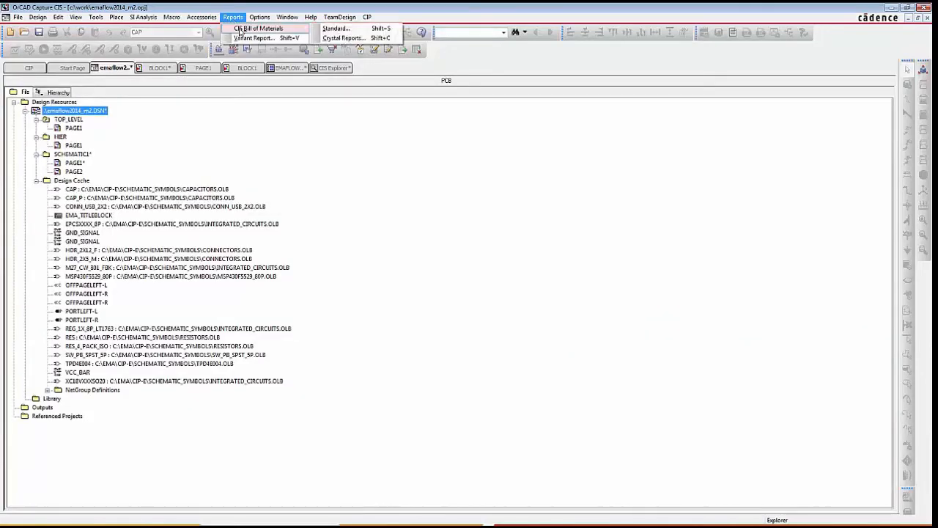
click(335, 28)
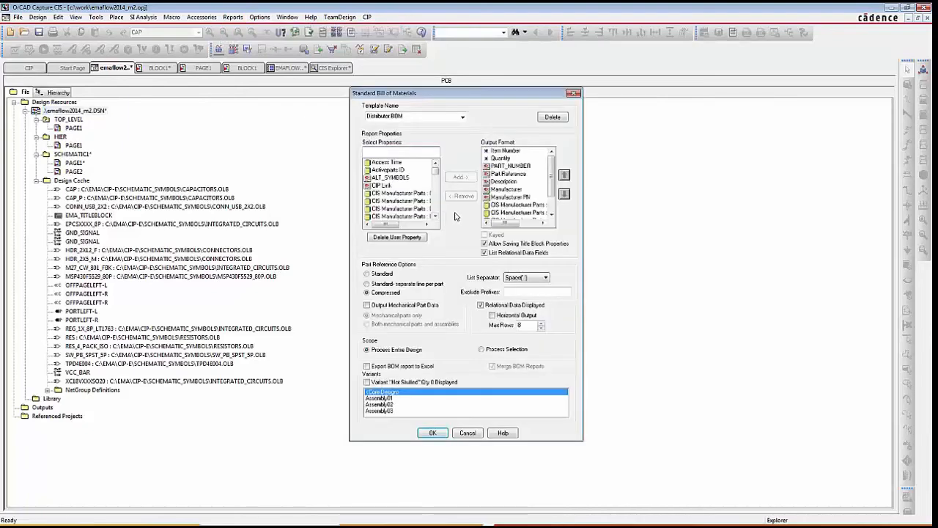
click(462, 117)
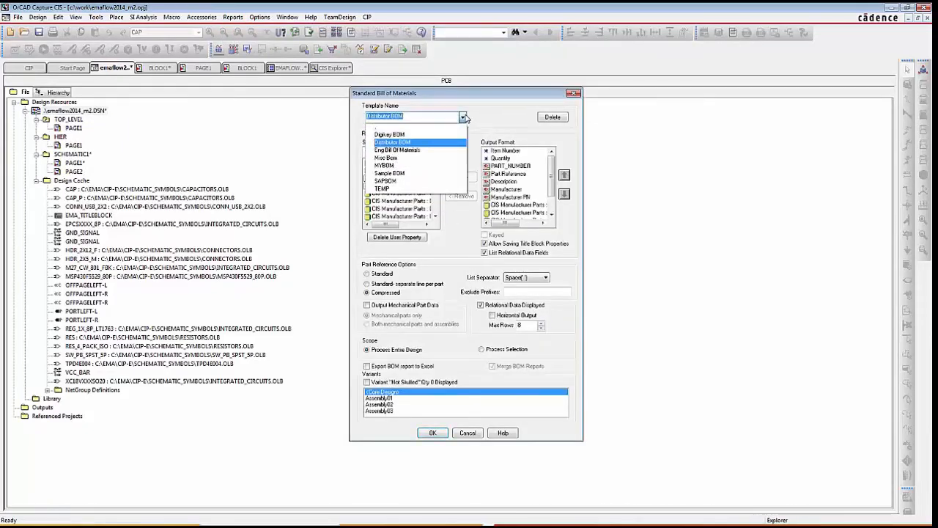
click(464, 117)
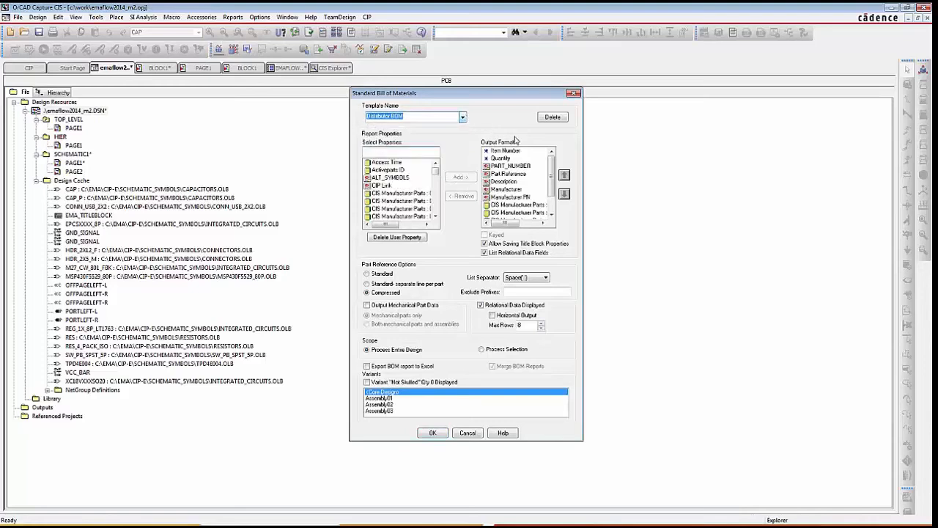
drag(550, 169, 553, 189)
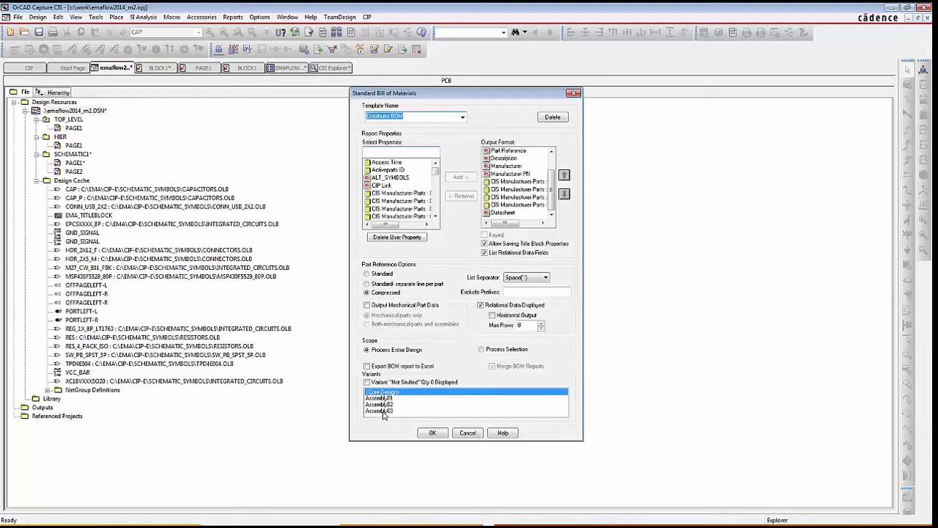
click(432, 433)
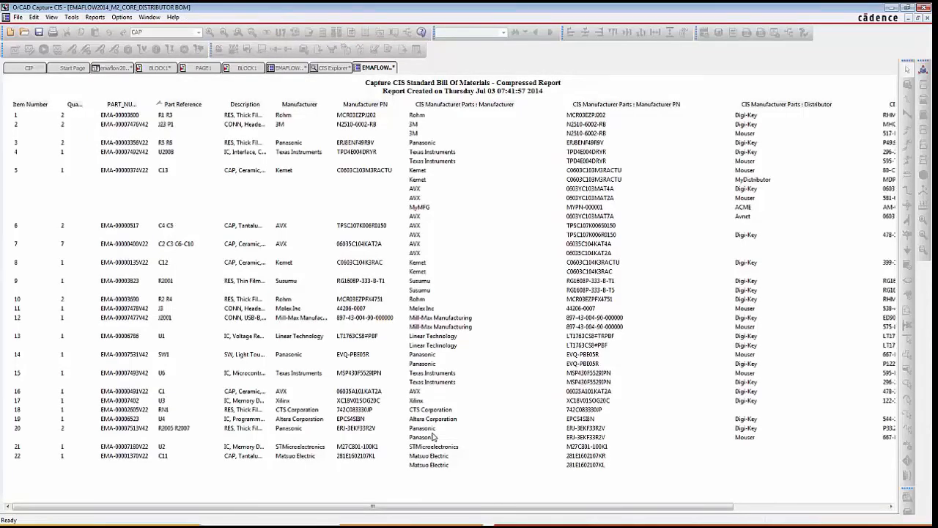
- Inspect the capacitor's row and distributor columns in the BOM report and open the AVX tantalum capacitor's datasheet link
click(133, 173)
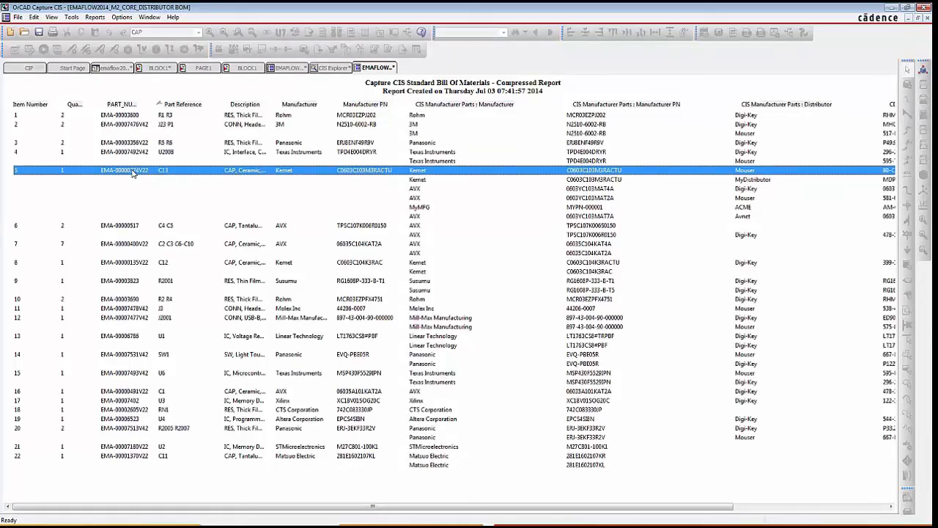
drag(263, 510, 436, 515)
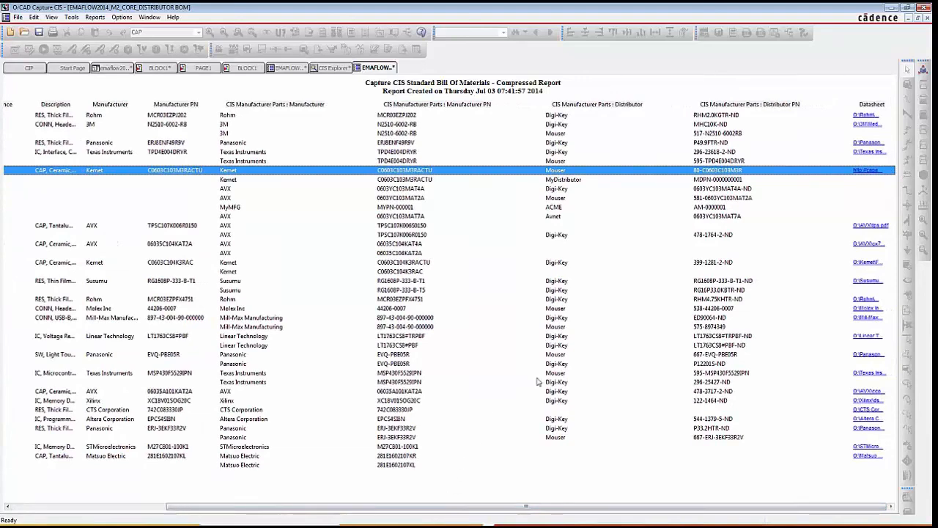
click(862, 227)
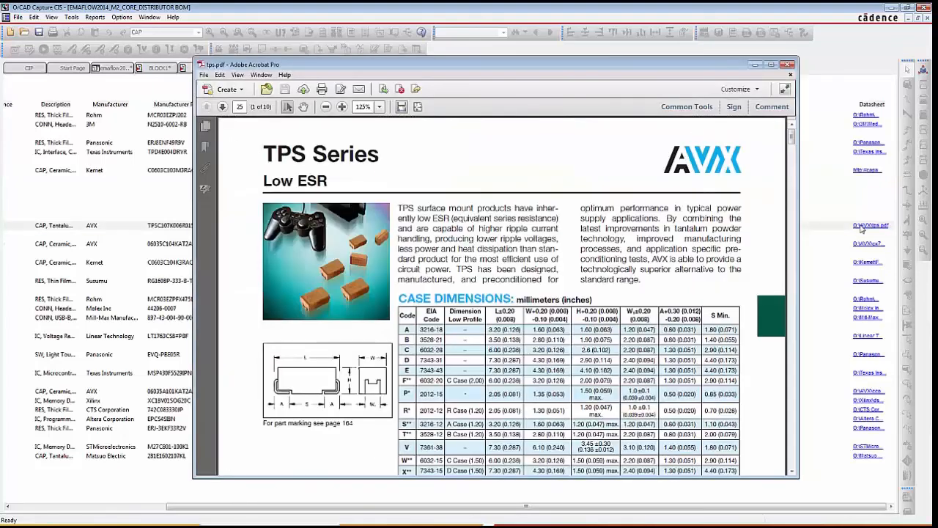